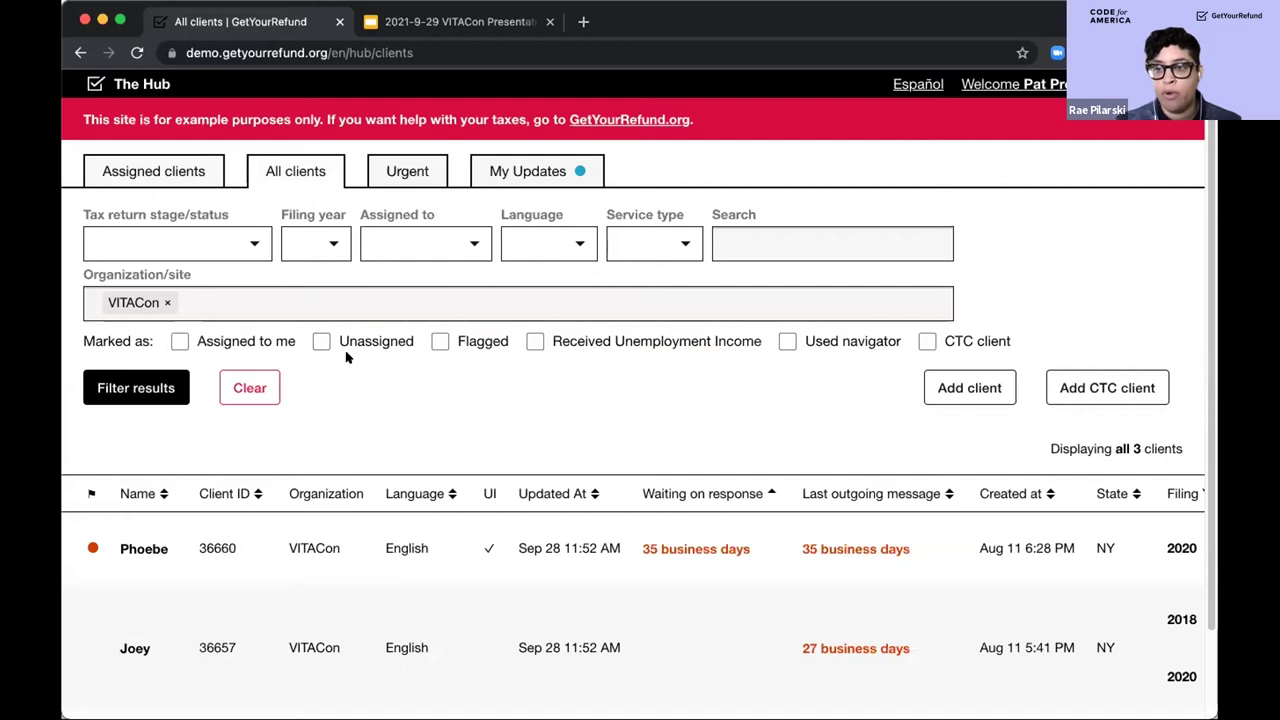
Examine all columns of the VITACon client list, including waiting times, assignee, certification and return status.
scroll(378, 391, "down", 2)
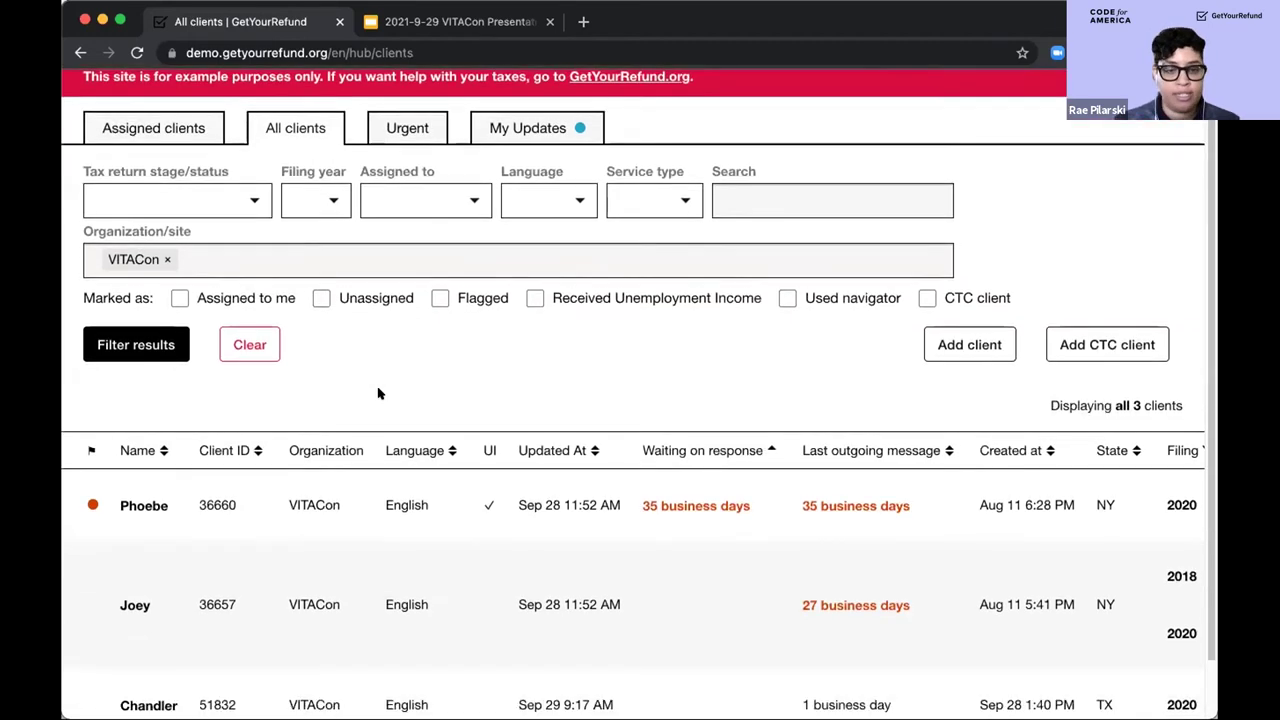
scroll(191, 457, "up", 1)
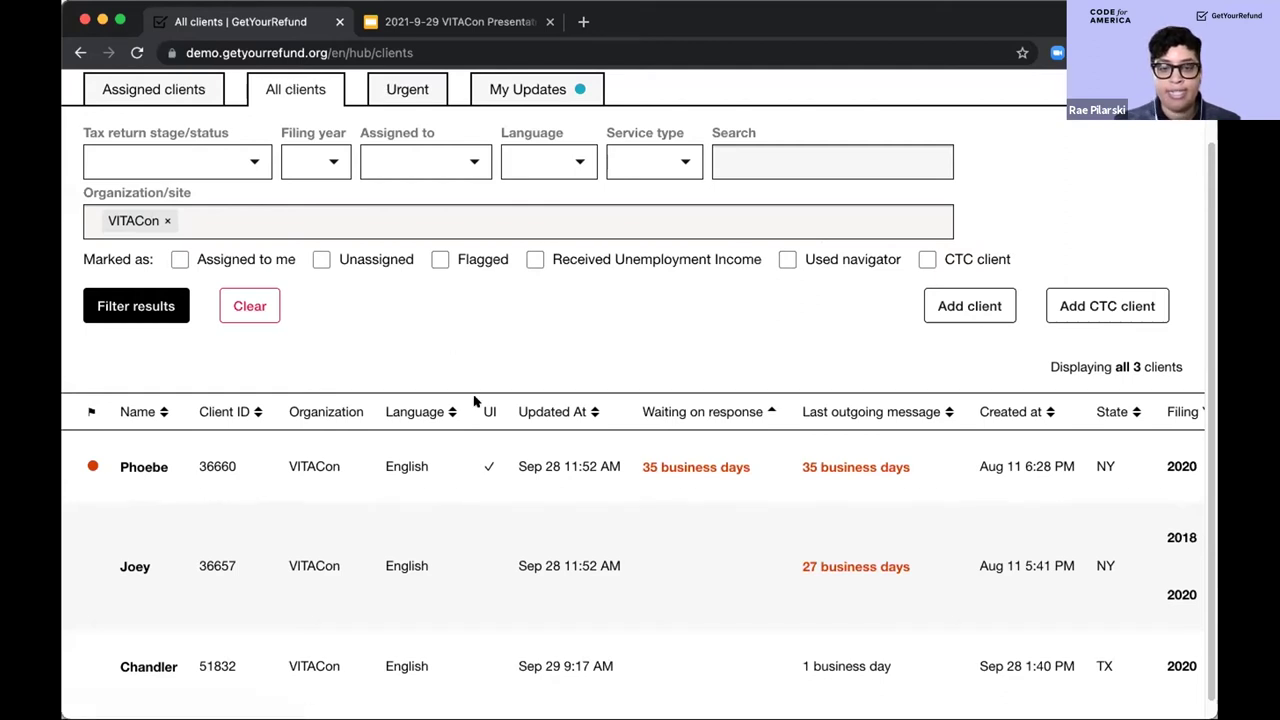
scroll(505, 465, "right", 5)
scroll(505, 465, "right", 3)
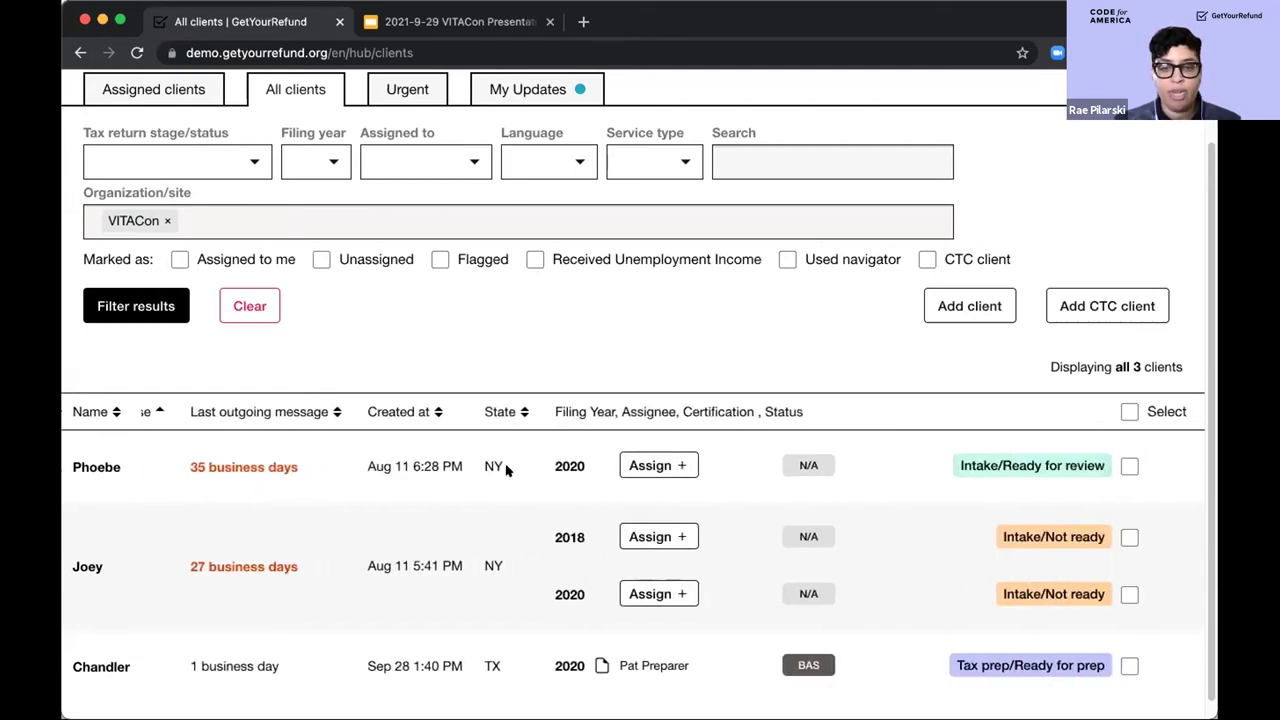
scroll(507, 468, "left", 5)
scroll(507, 470, "left", 3)
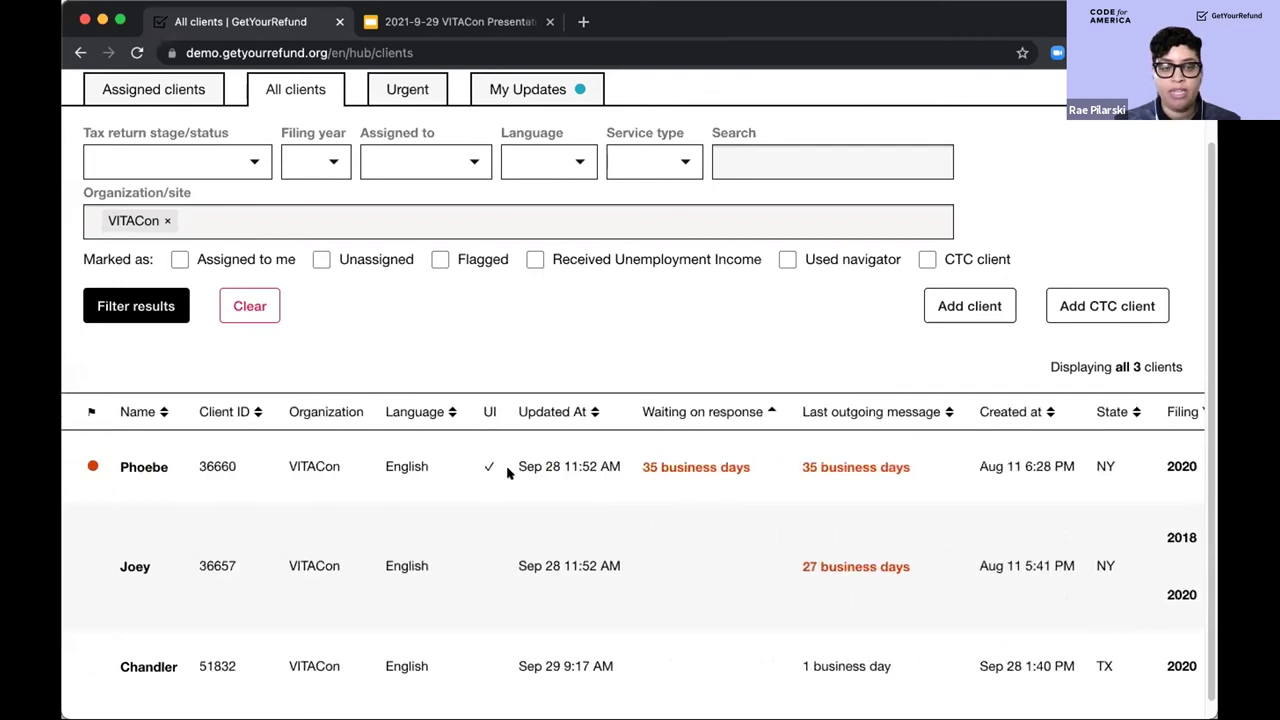
Check the list of urgent clients and the assignment notifications under My Updates.
left_click(407, 89)
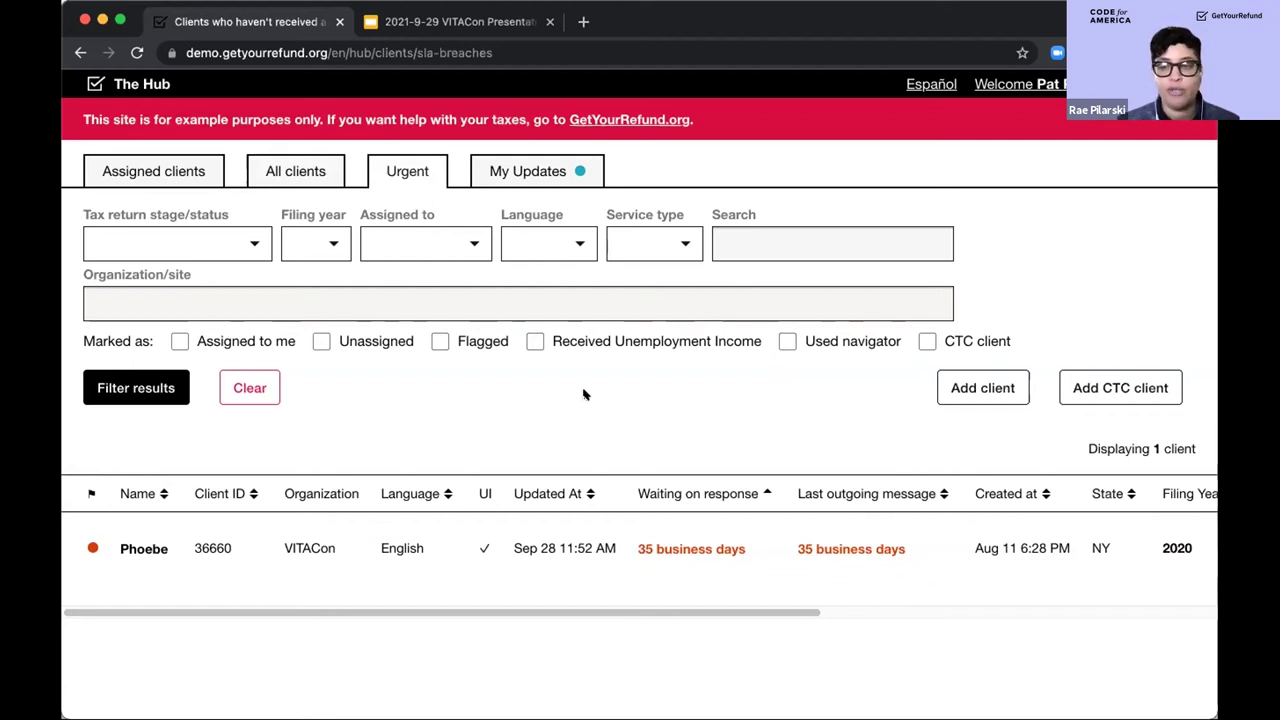
left_click(520, 171)
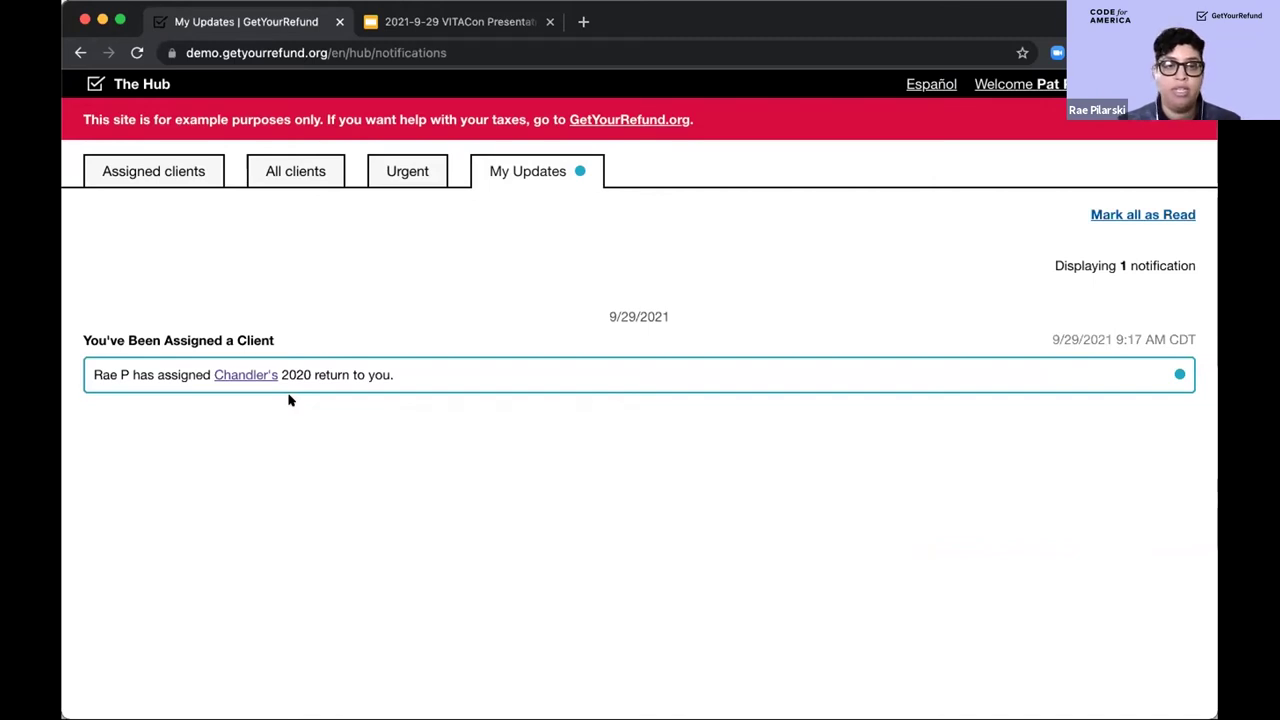
Open the client named in the assignment notification and review the profile's basic, tax, contact and spouse information.
left_click(242, 376)
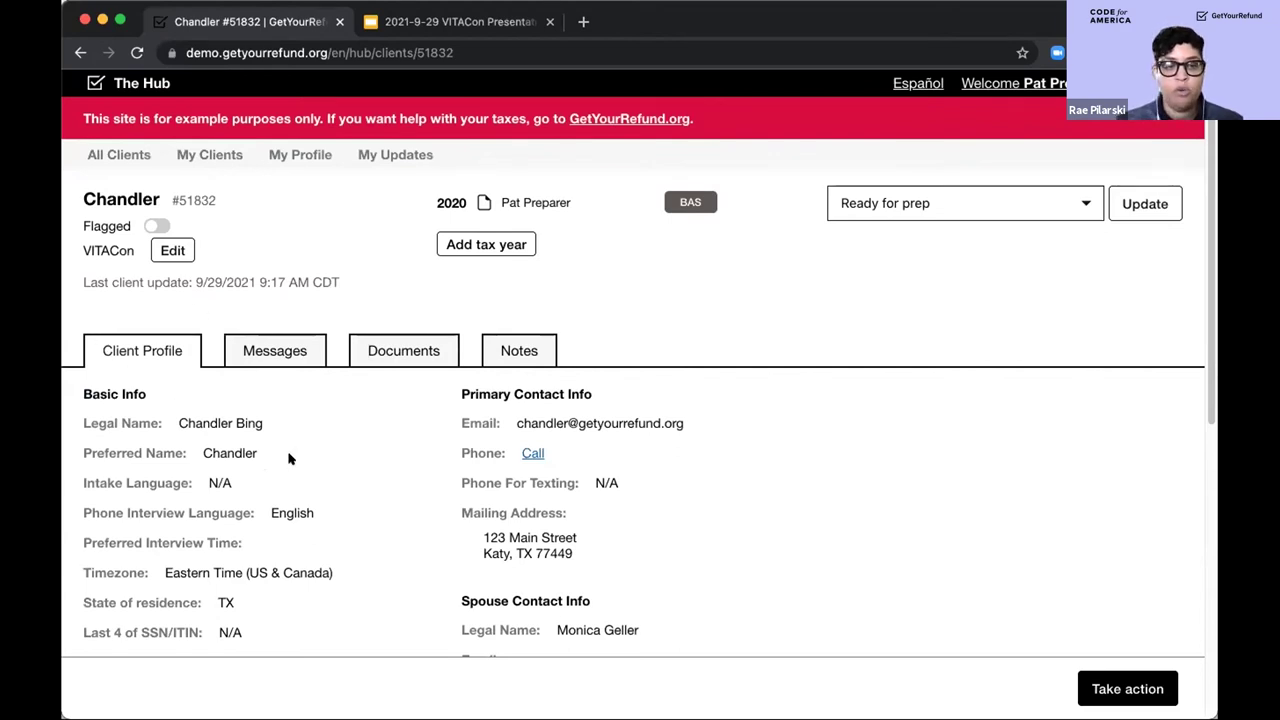
scroll(290, 458, "down", 2)
scroll(290, 458, "down", 3)
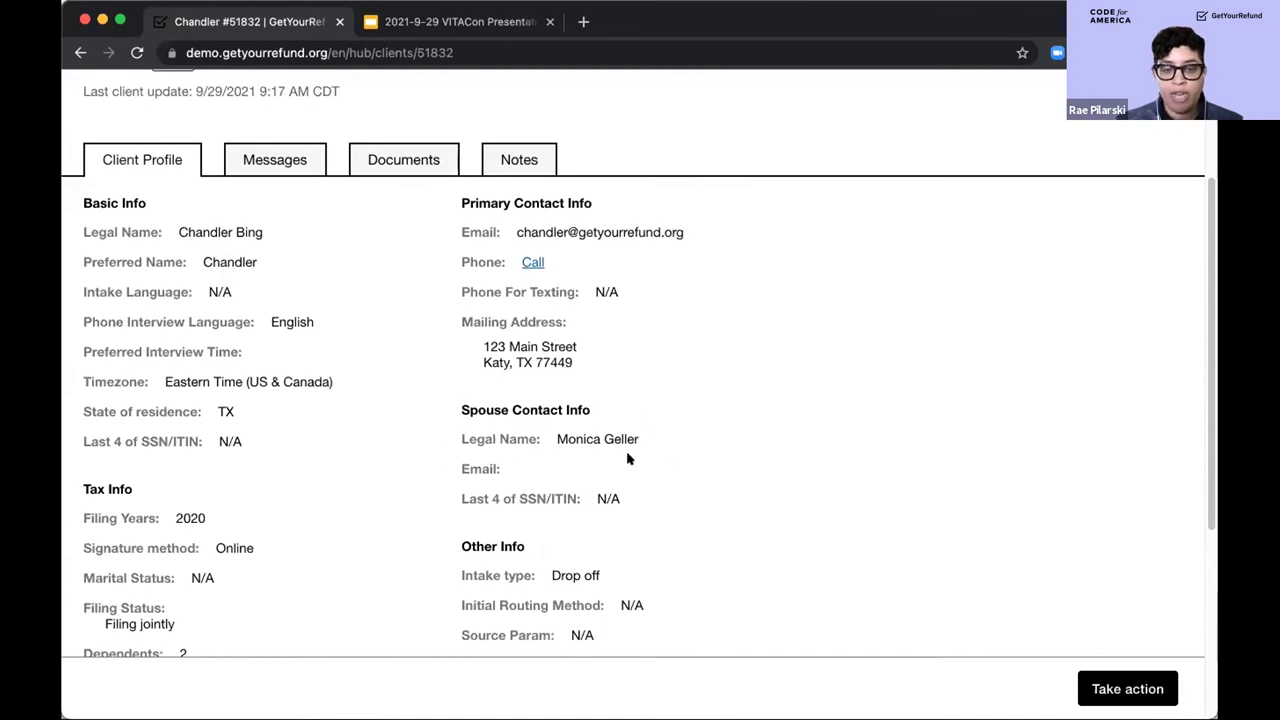
scroll(434, 458, "up", 5)
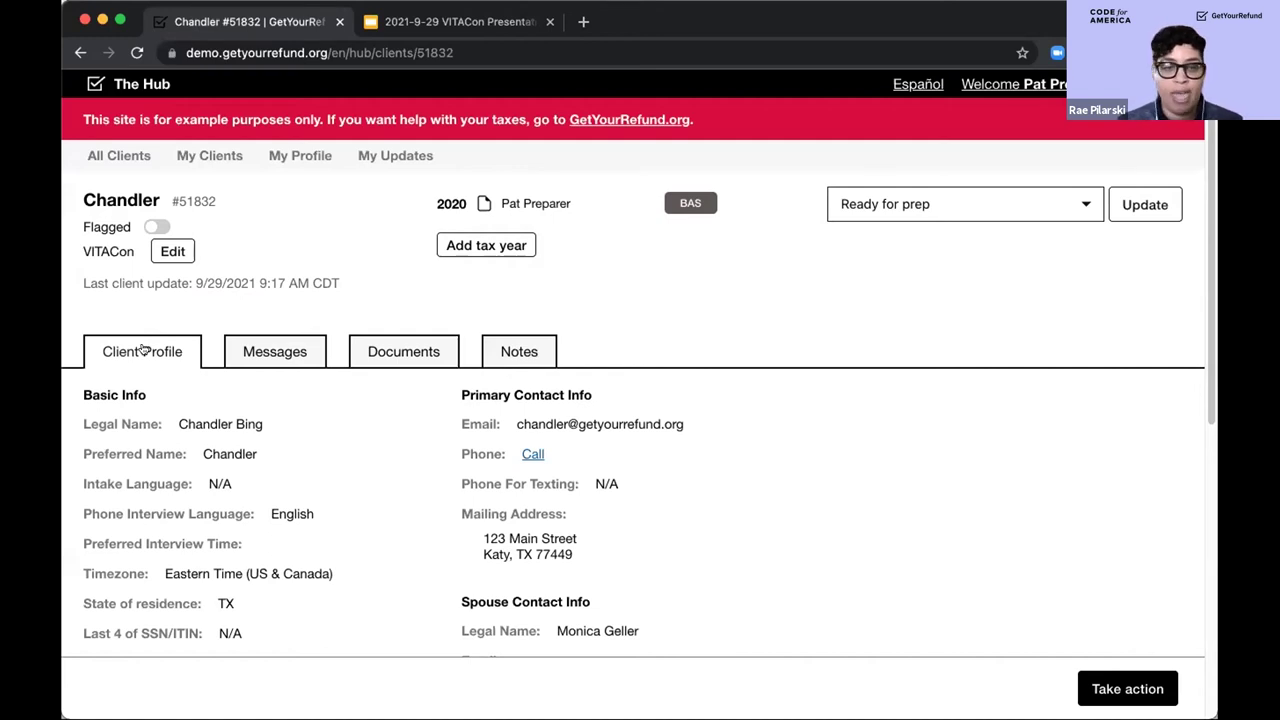
Open the client's messages and activate the empty email message field.
left_click(272, 352)
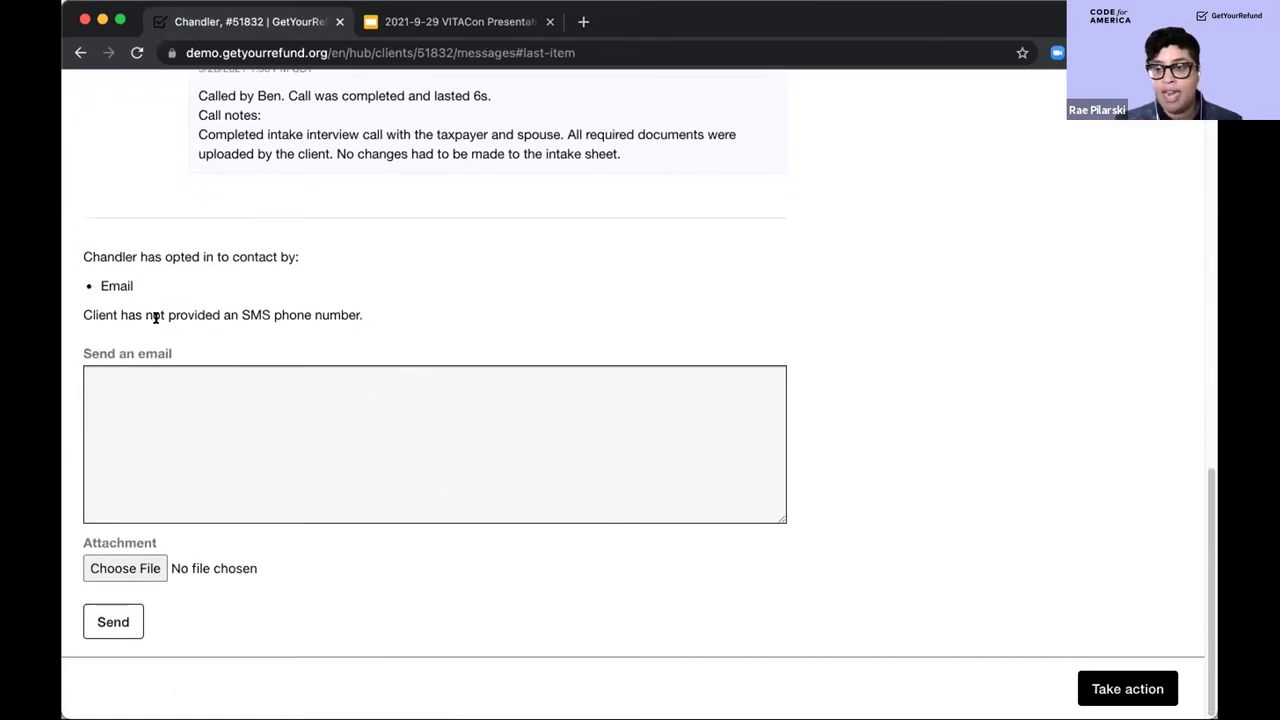
left_click(185, 378)
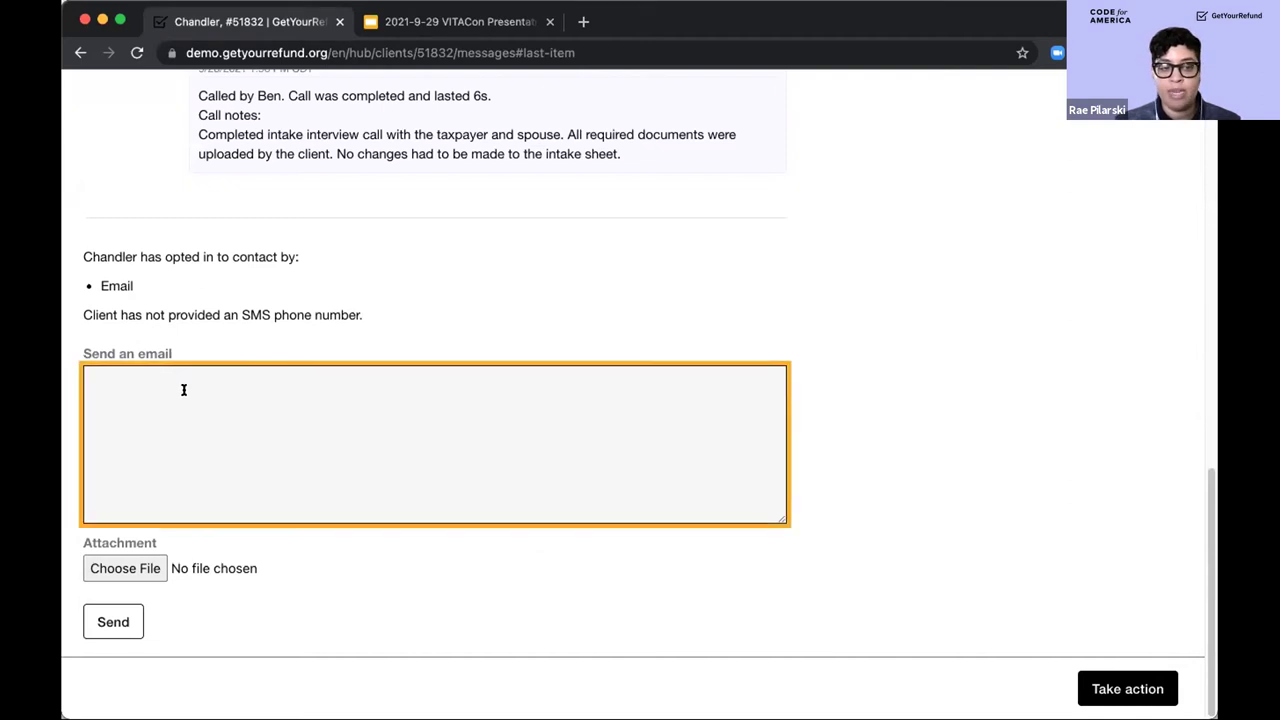
scroll(182, 395, "up", 1)
scroll(182, 395, "down", 1)
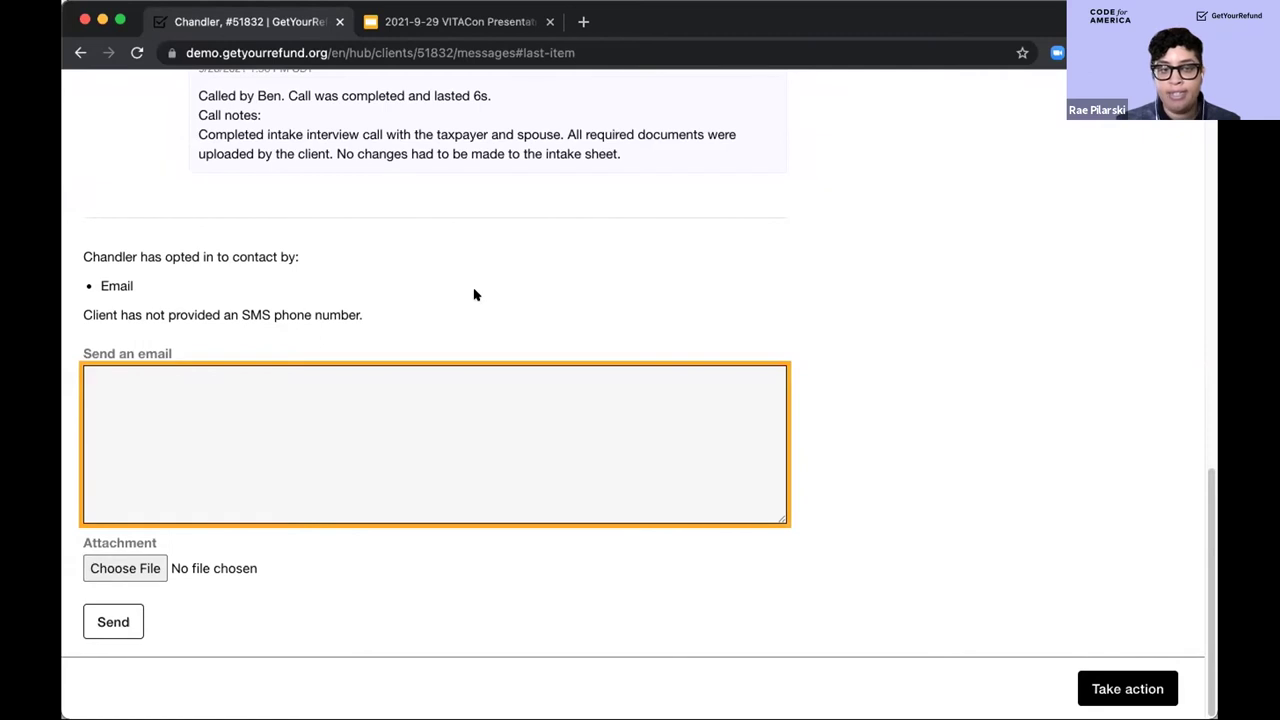
Read through the client's message history, from the automated submission email to the logged intake call.
scroll(474, 293, "up", 3)
scroll(474, 295, "up", 8)
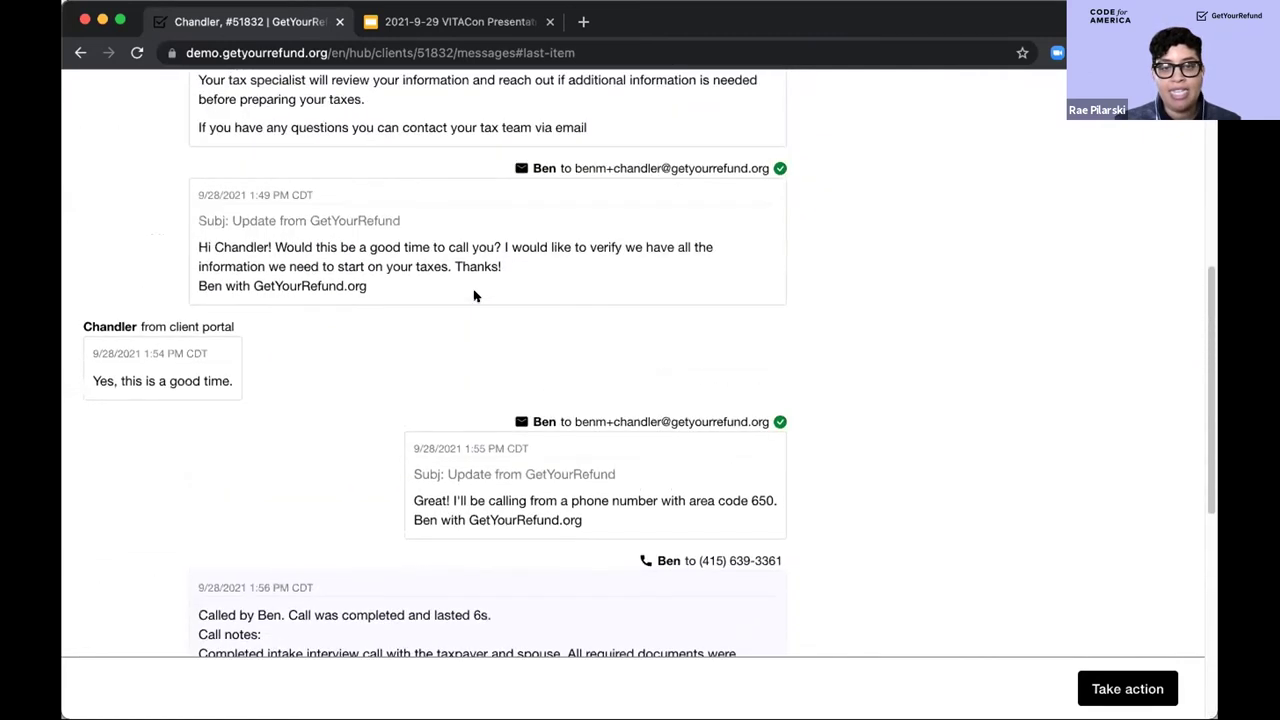
scroll(479, 300, "down", 1)
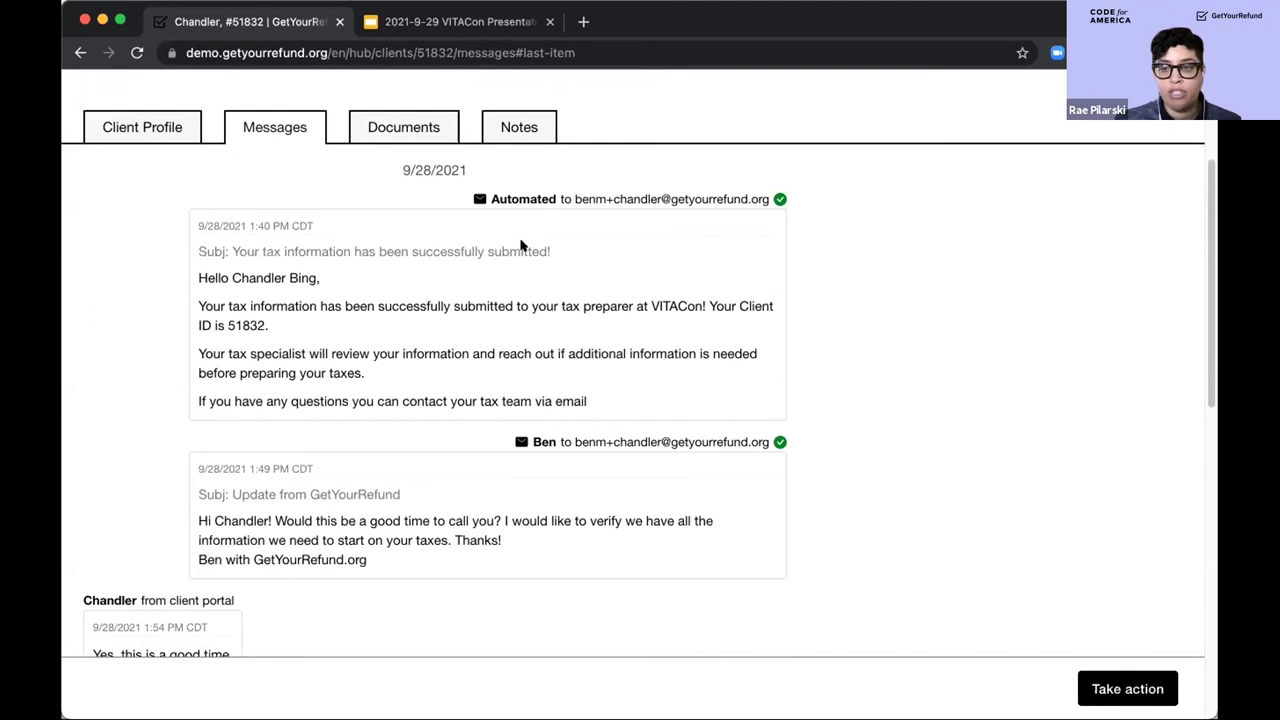
scroll(530, 330, "down", 1)
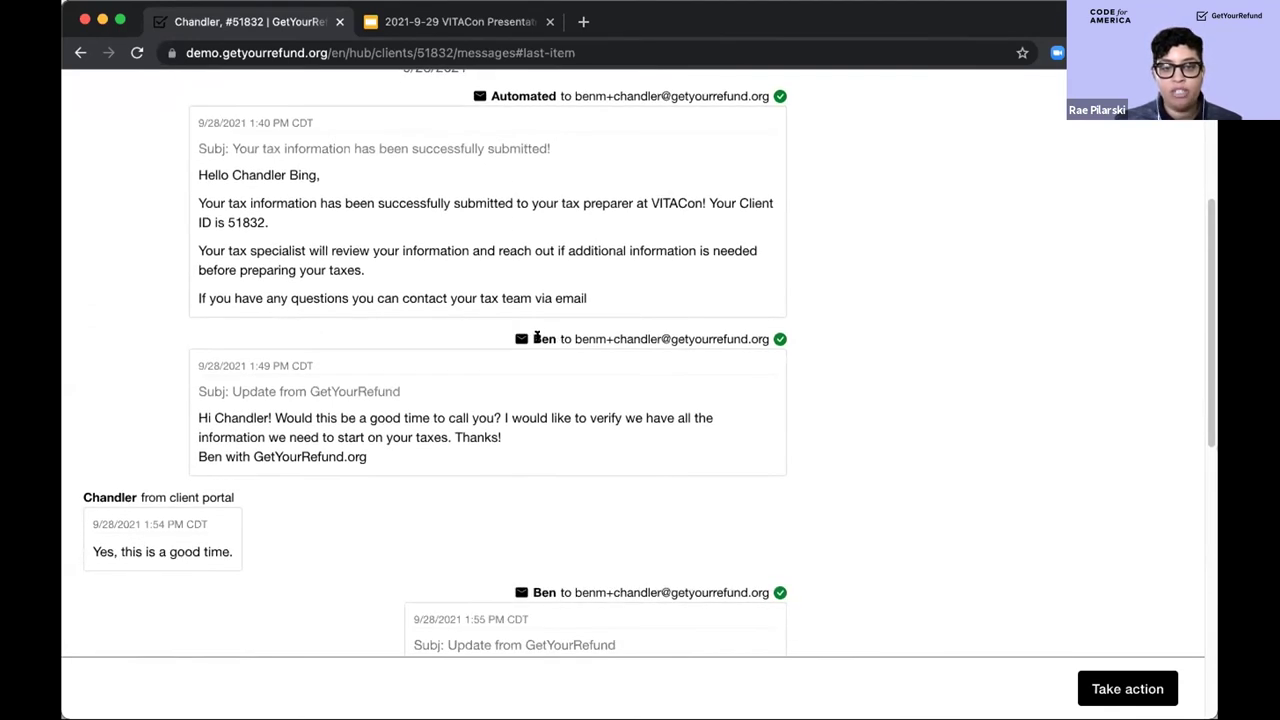
scroll(391, 374, "down", 1)
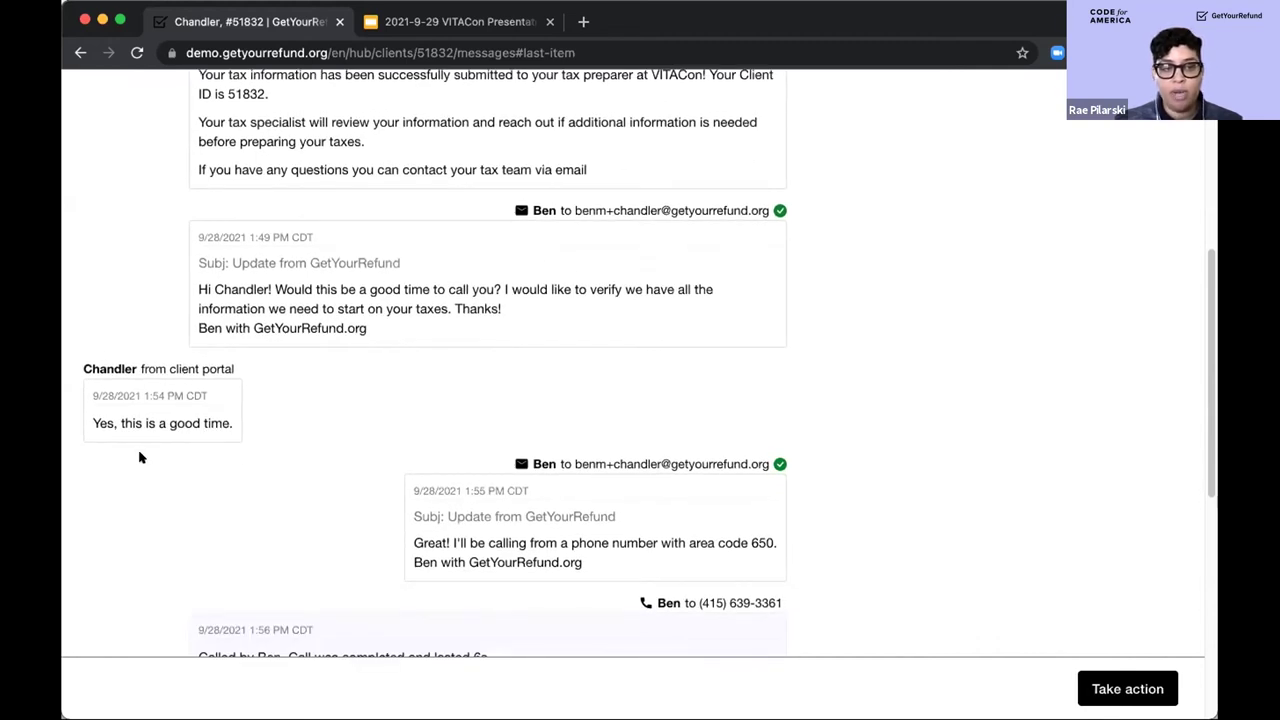
scroll(420, 389, "up", 3)
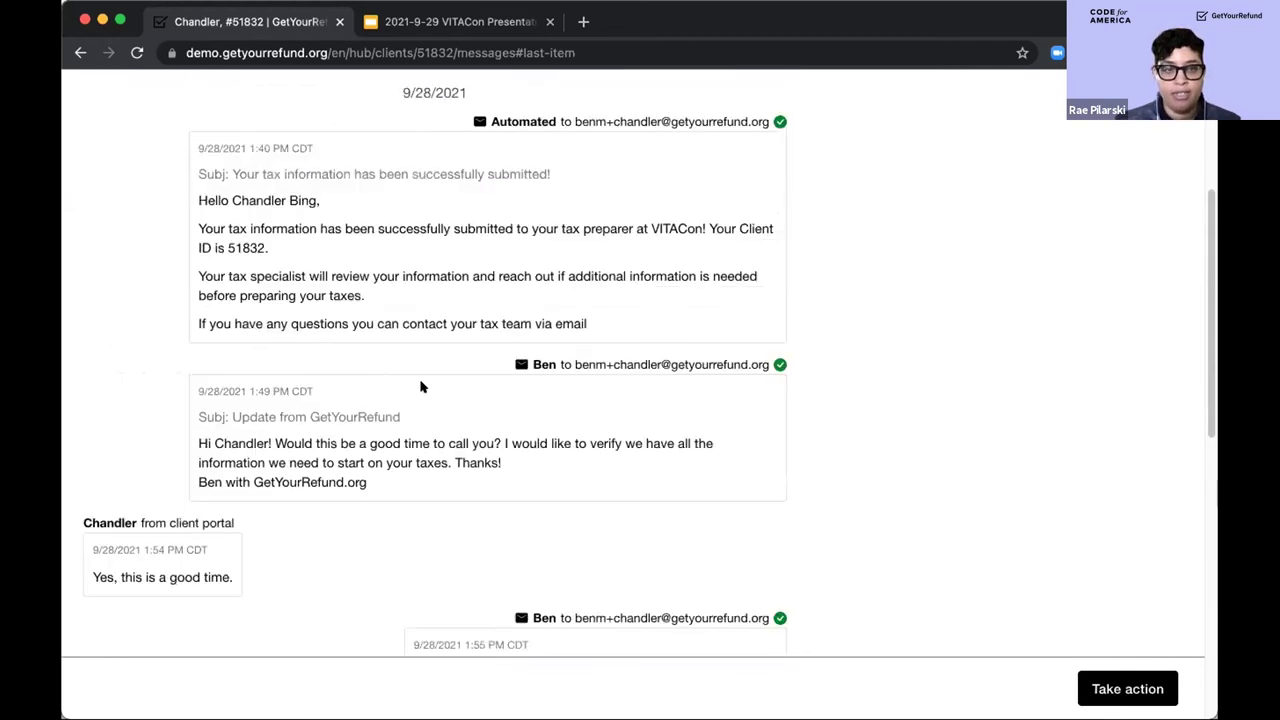
scroll(420, 374, "up", 1)
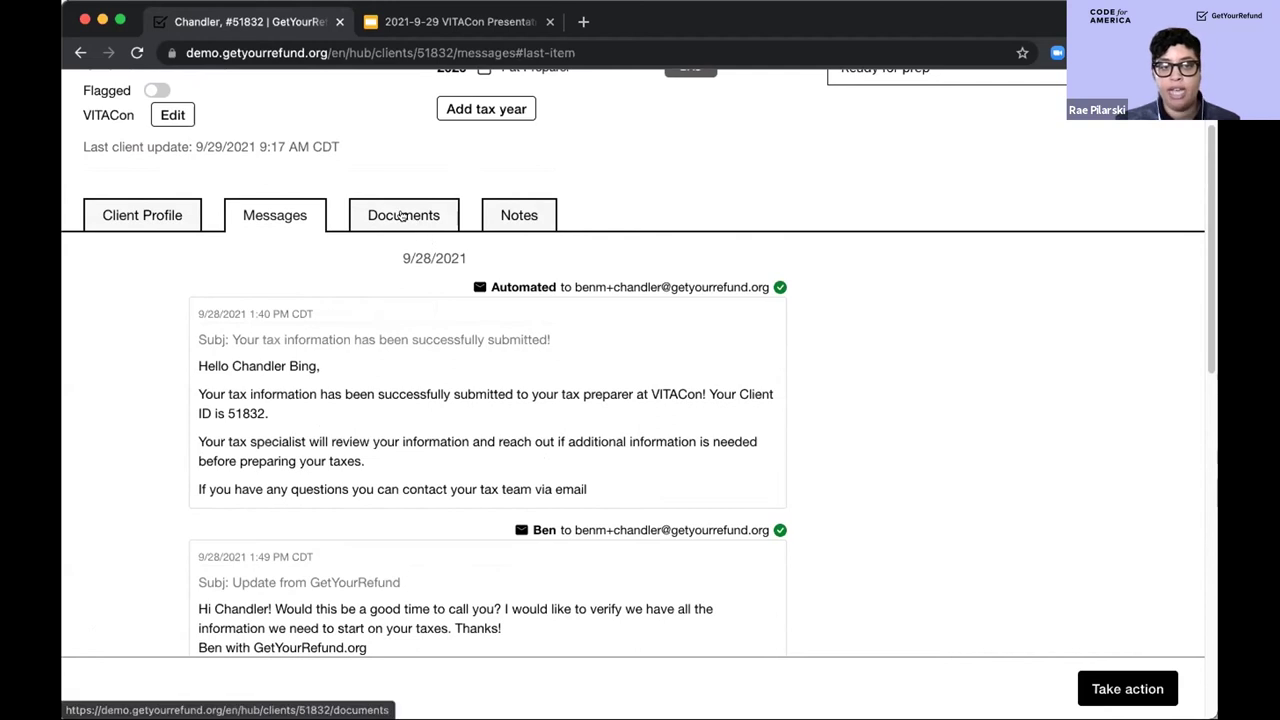
View the client's list of uploaded documents with their types, file names and upload dates.
left_click(395, 215)
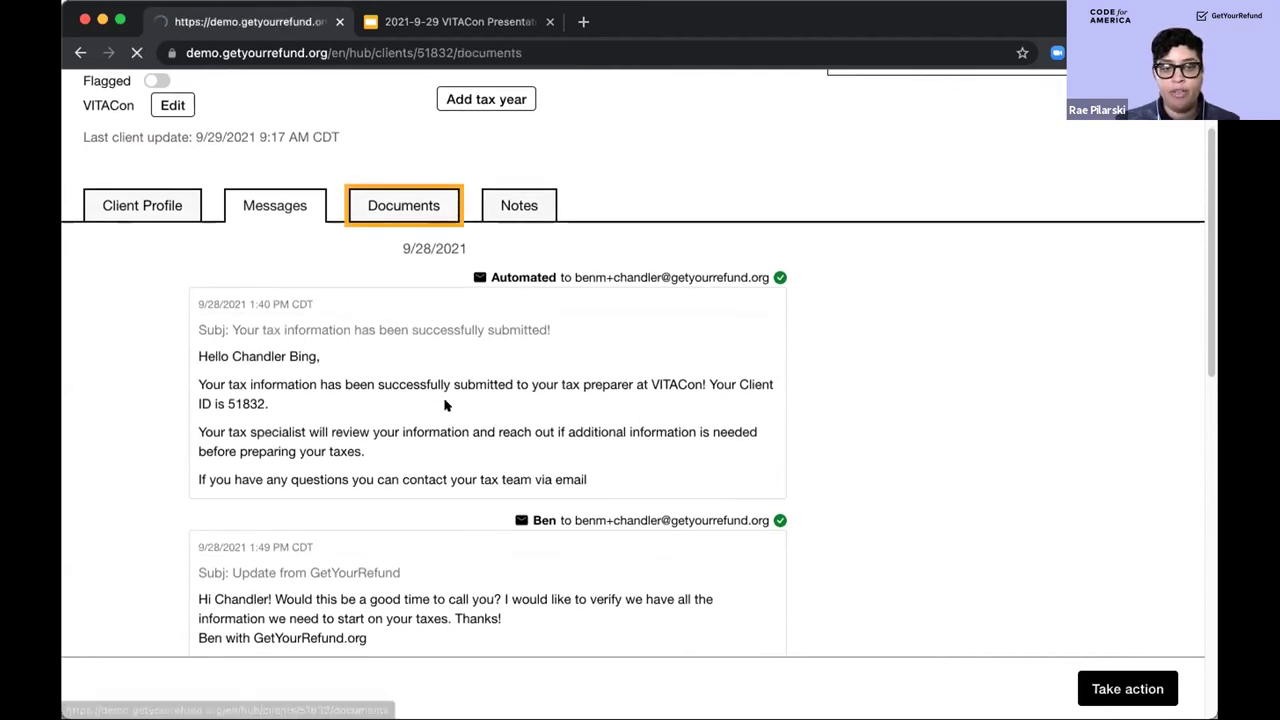
scroll(450, 420, "down", 2)
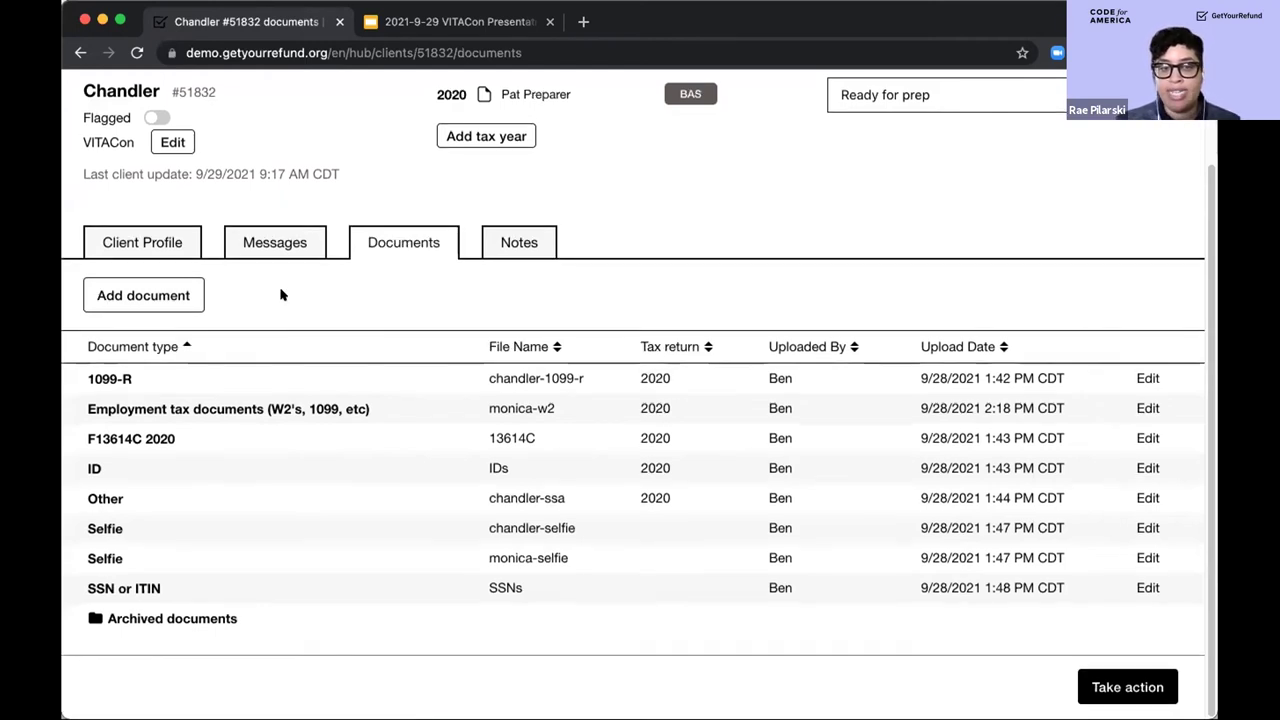
Start a new note on the client's record that tags the suggested admin colleague with an @ mention.
left_click(515, 246)
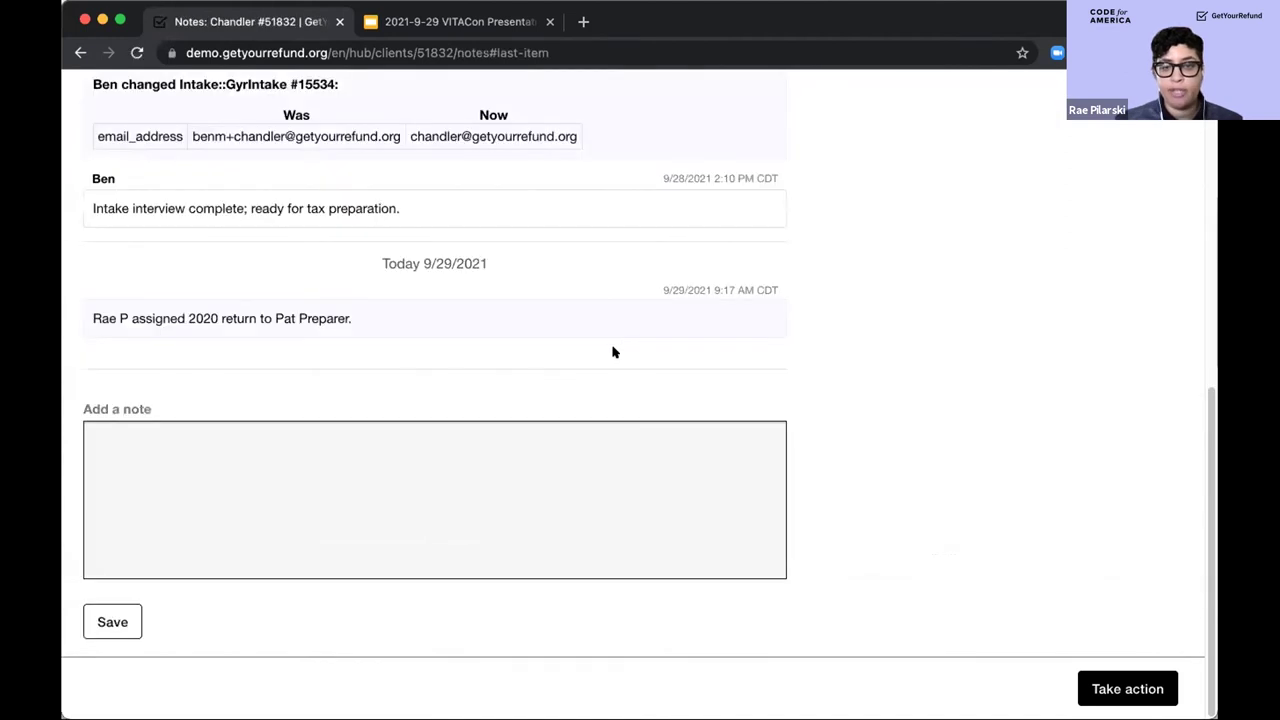
left_click(492, 442)
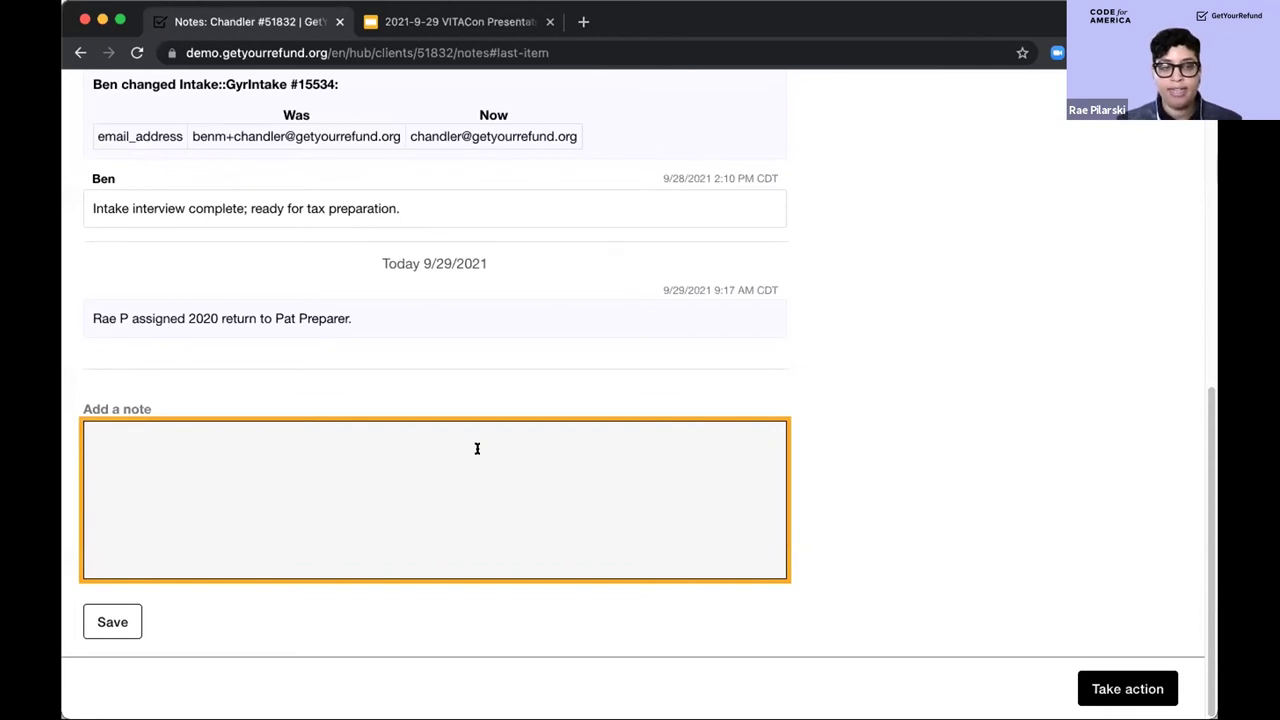
type("@anneli")
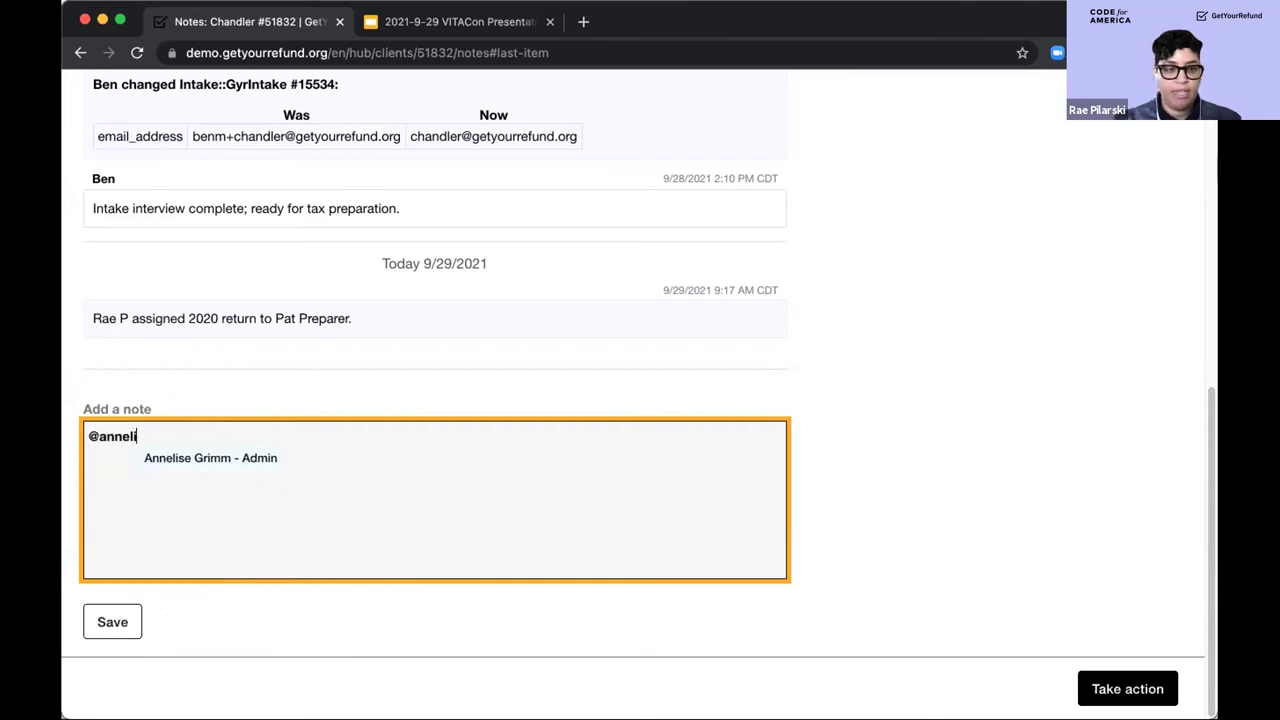
left_click(258, 459)
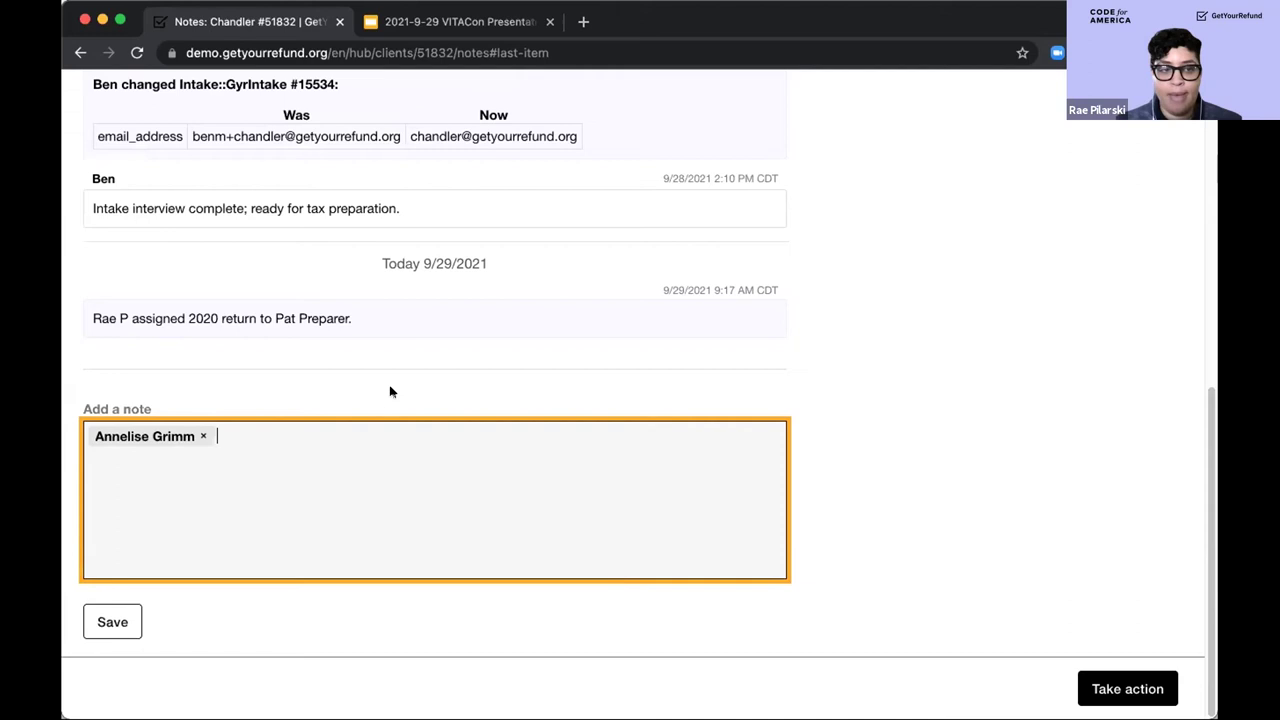
Review the client's earlier notes, including the call notes and the logged intake changes.
scroll(408, 356, "up", 3)
scroll(408, 352, "up", 3)
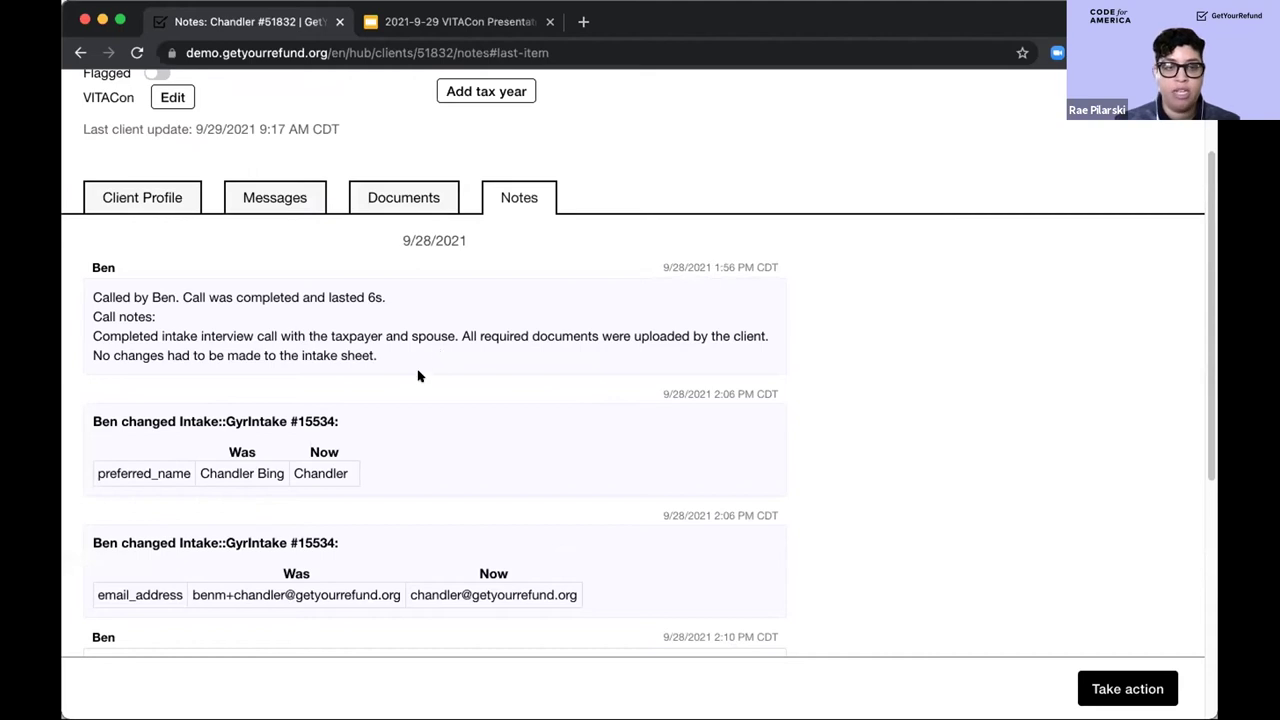
scroll(417, 371, "down", 1)
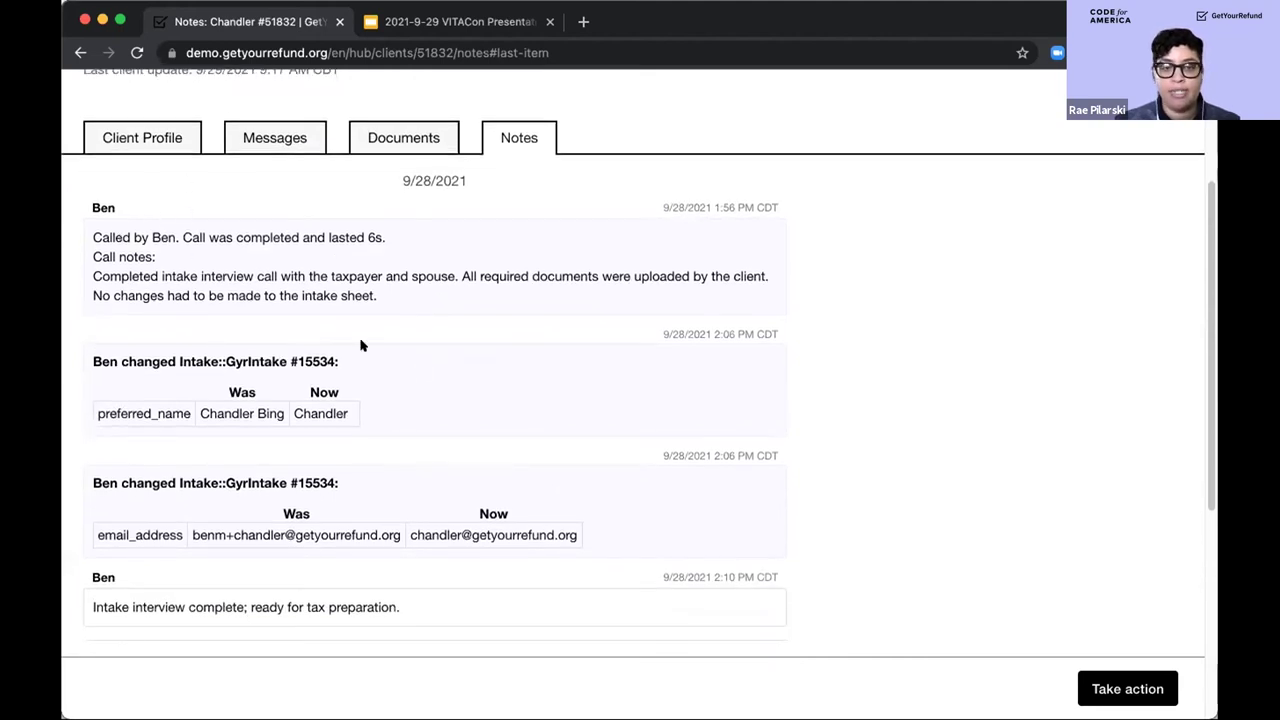
scroll(120, 231, "up", 1)
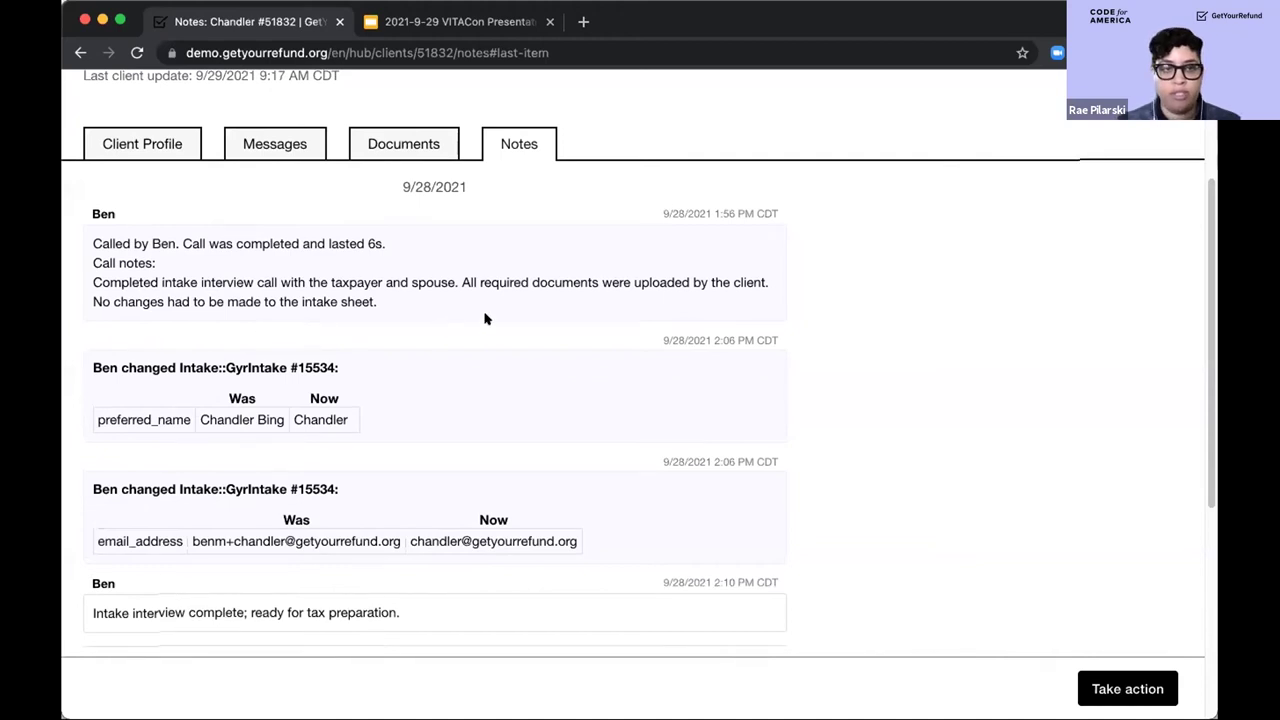
View the available statuses for the client's 2020 tax return and close the list without choosing one.
scroll(485, 318, "up", 2)
scroll(520, 318, "up", 3)
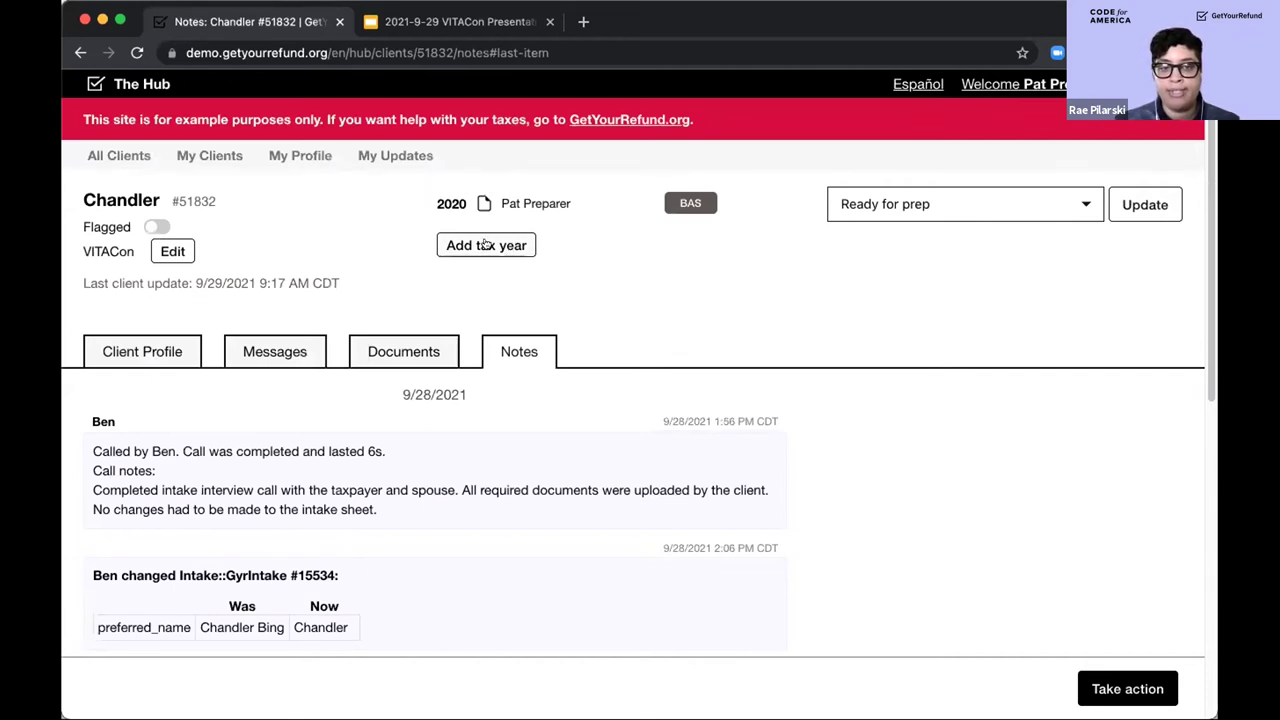
left_click(930, 207)
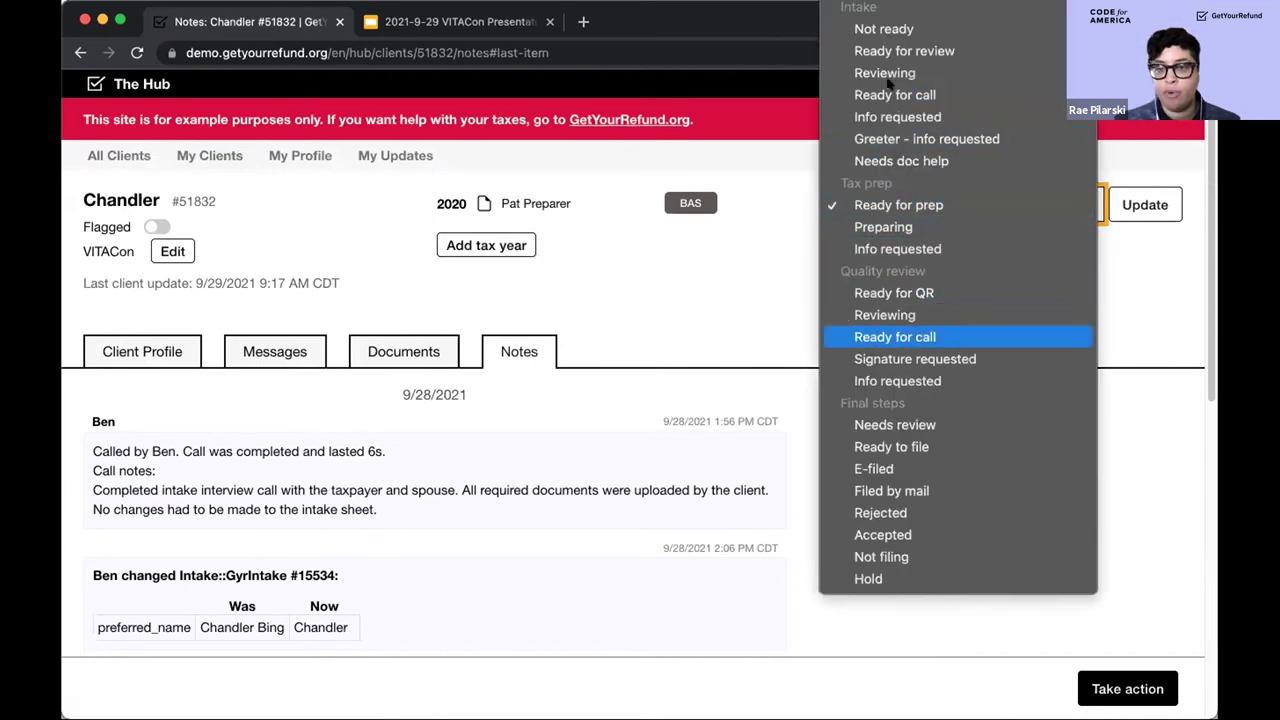
left_click(772, 272)
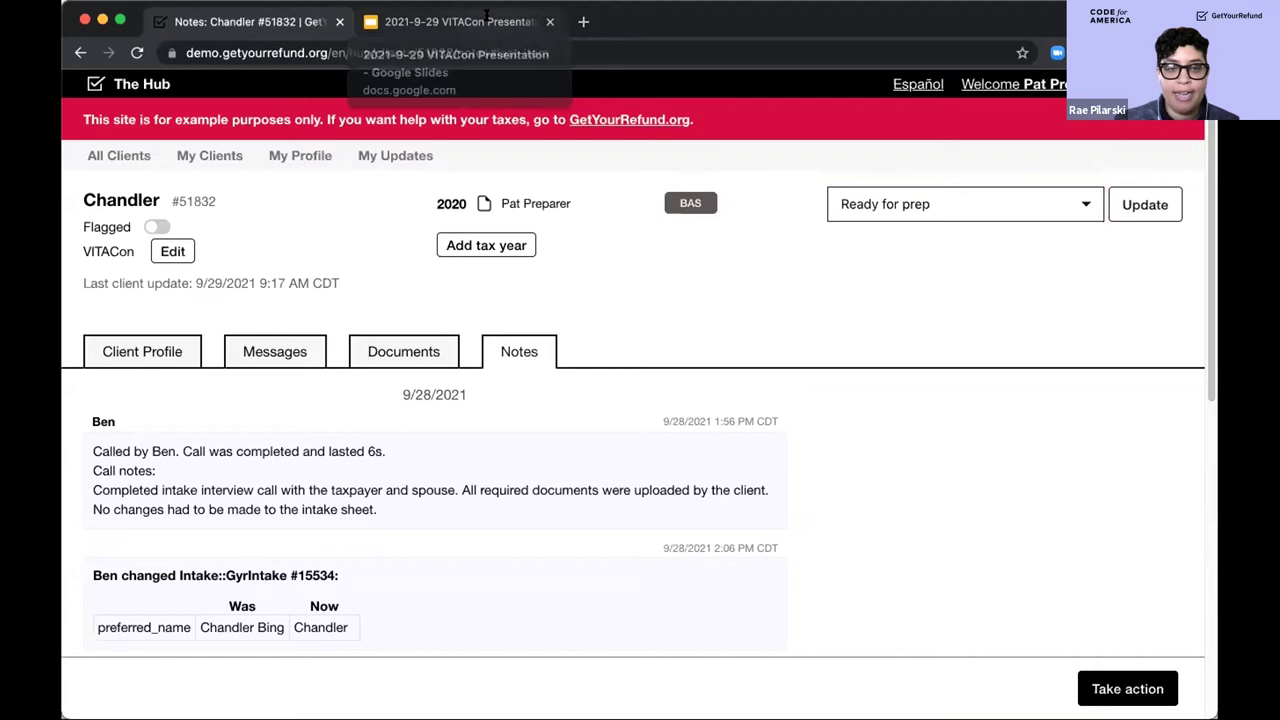
Switch to the VITACon presentation in Google Slides and advance to the "How to join GetYourRefund" slide.
left_click(487, 21)
key("Right")
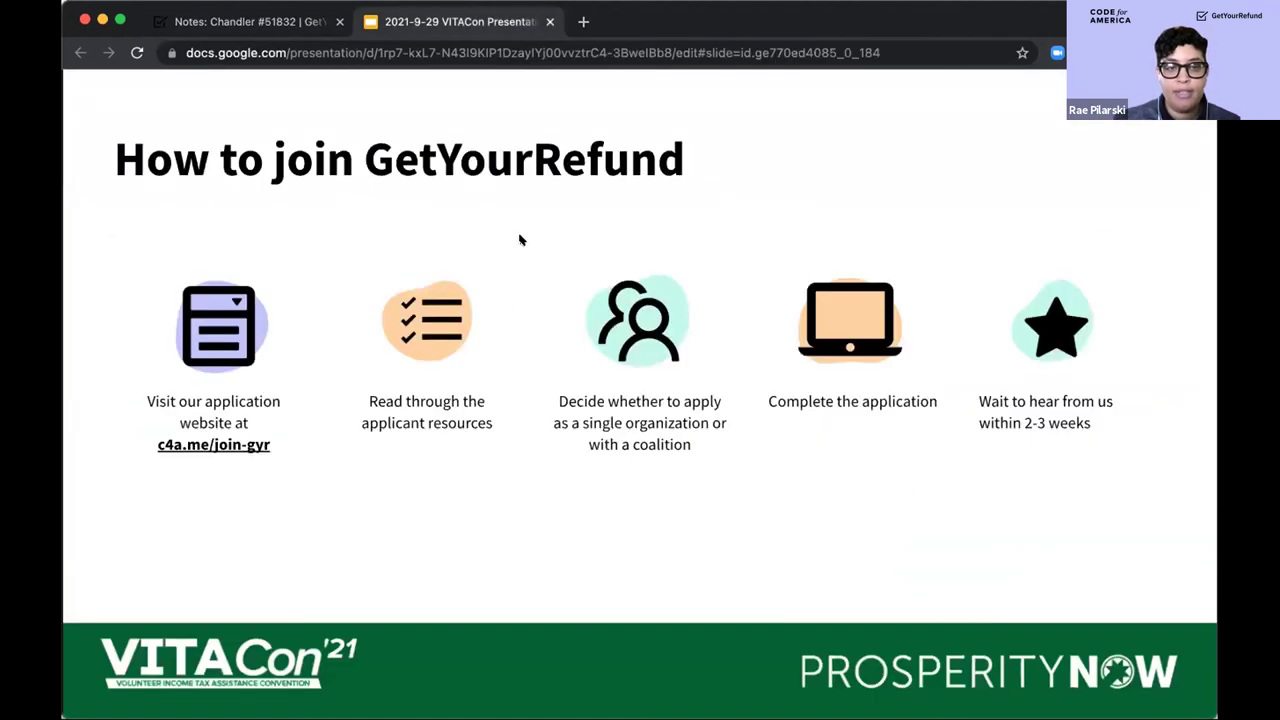